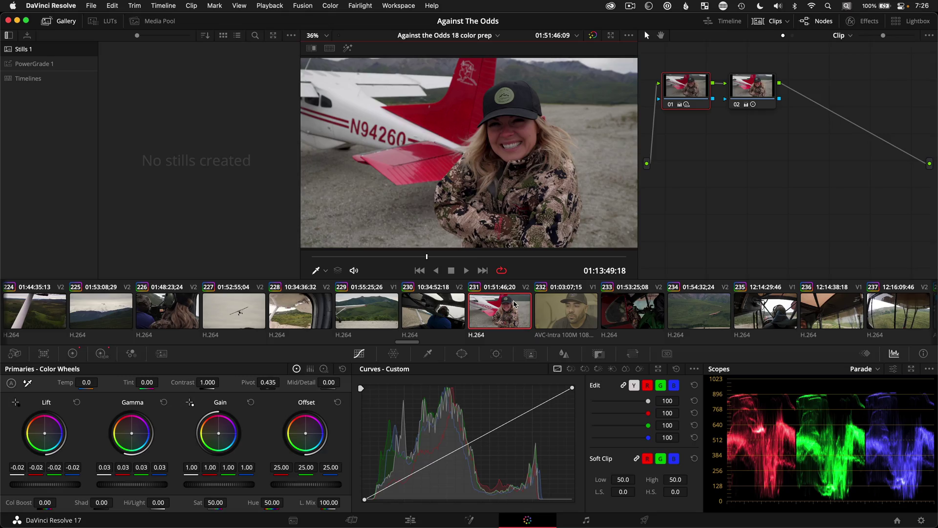
# Grab a still of the plane-side interview frame, then bring up the new still's Gallery options
pyautogui.rightClick(419, 161)
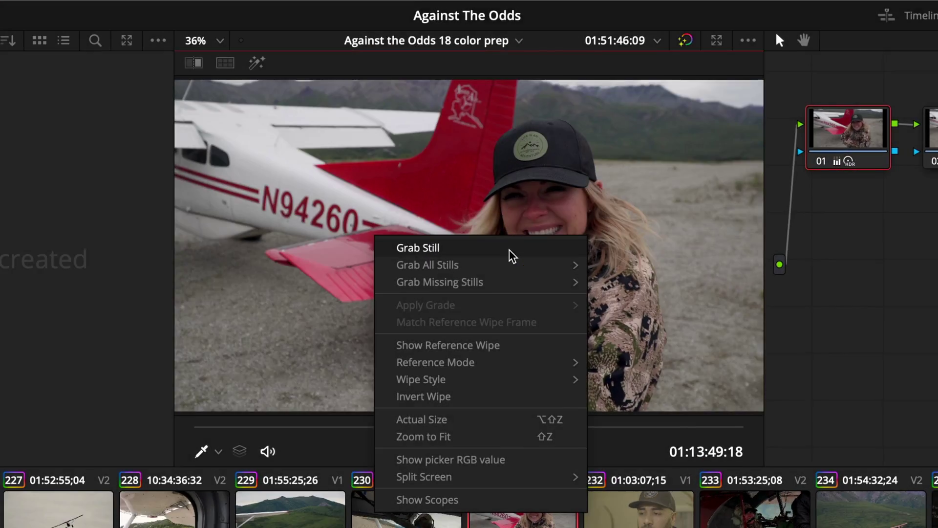
pyautogui.click(510, 255)
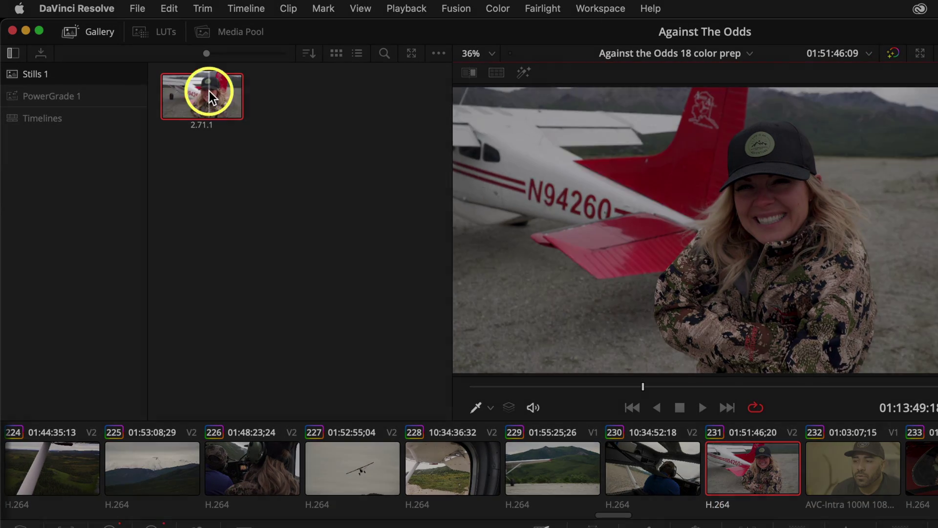
pyautogui.rightClick(210, 91)
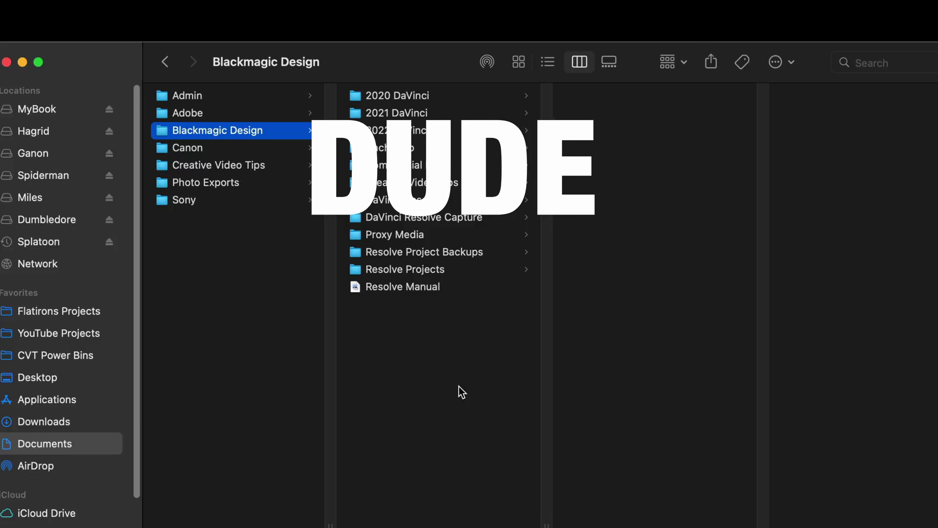
# Reveal hidden folders to show .gallery, then jump the viewer to the still's source frame at 01:13:49:18
pyautogui.press('super+shift+period')
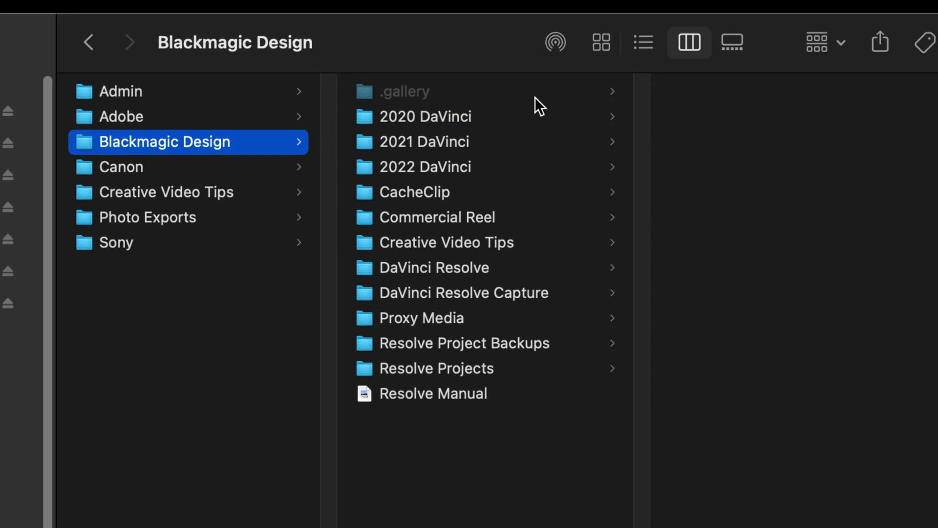
pyautogui.click(537, 98)
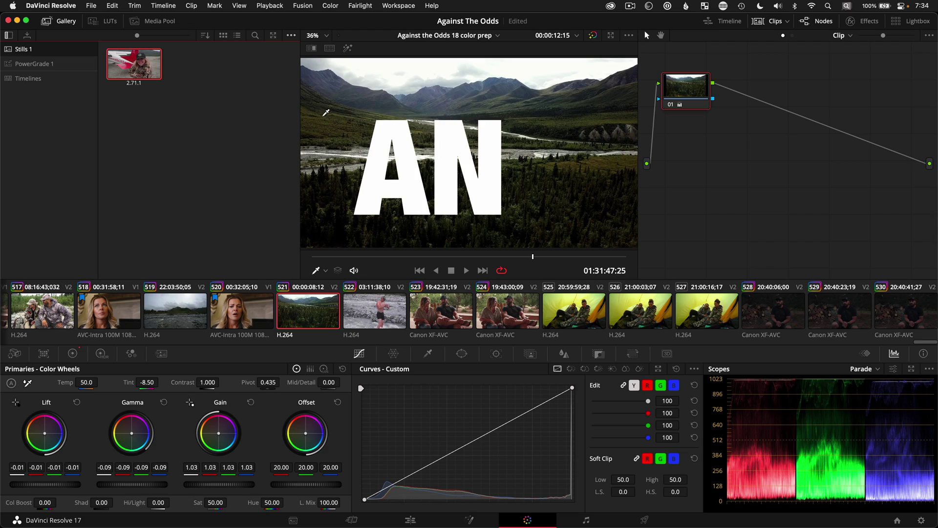
pyautogui.rightClick(131, 53)
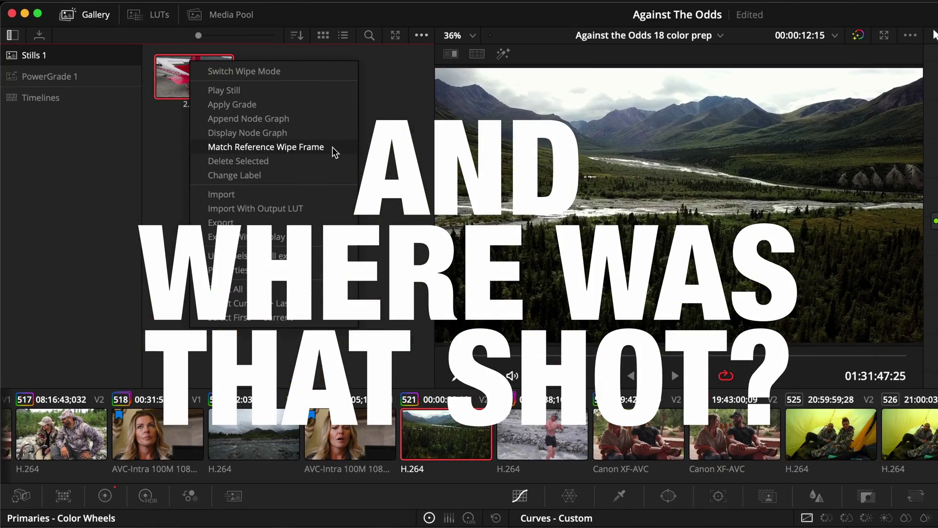
pyautogui.click(332, 146)
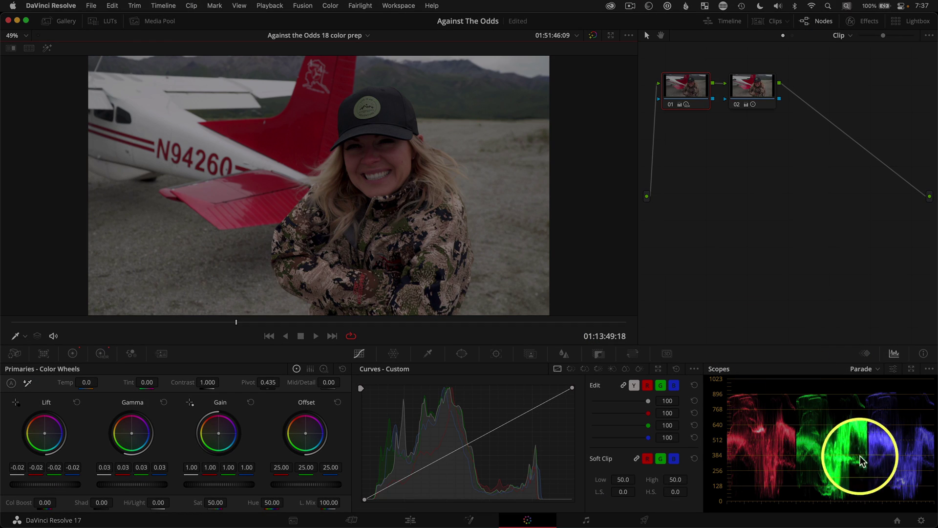
# In Project Settings > Master Settings, set timeline resolution to 3840 x 2160 Ultra HD
pyautogui.click(913, 517)
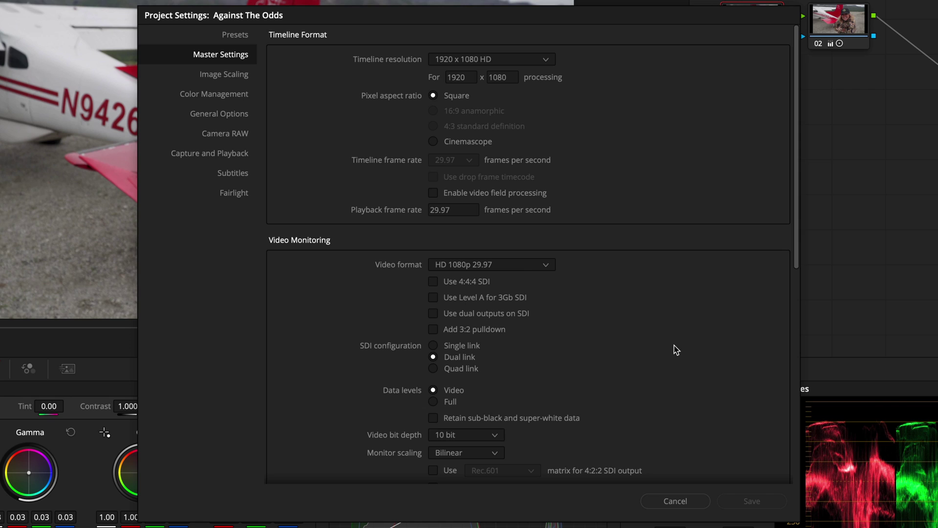
pyautogui.click(230, 60)
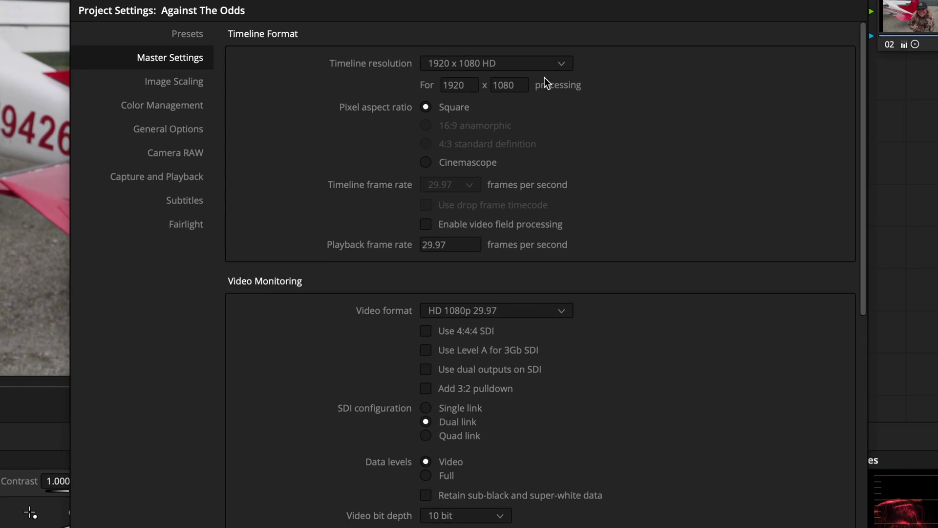
pyautogui.click(562, 64)
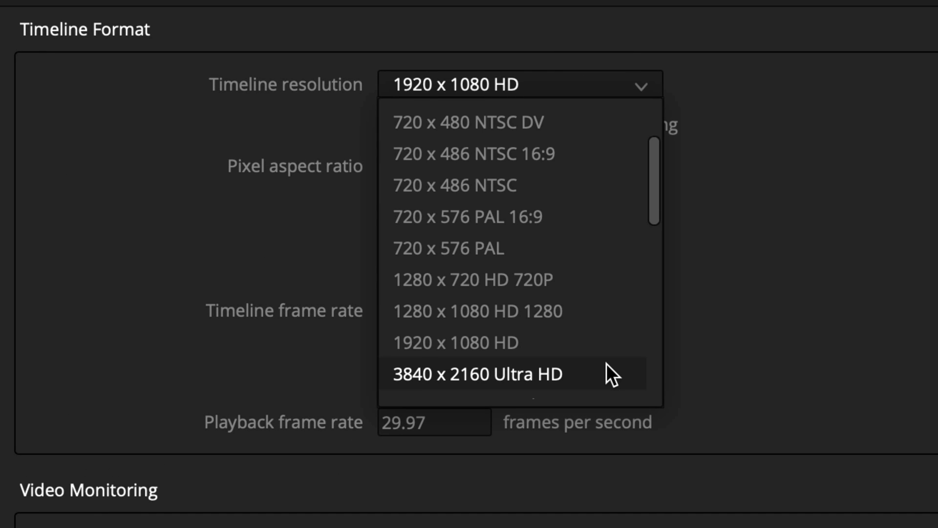
pyautogui.click(607, 364)
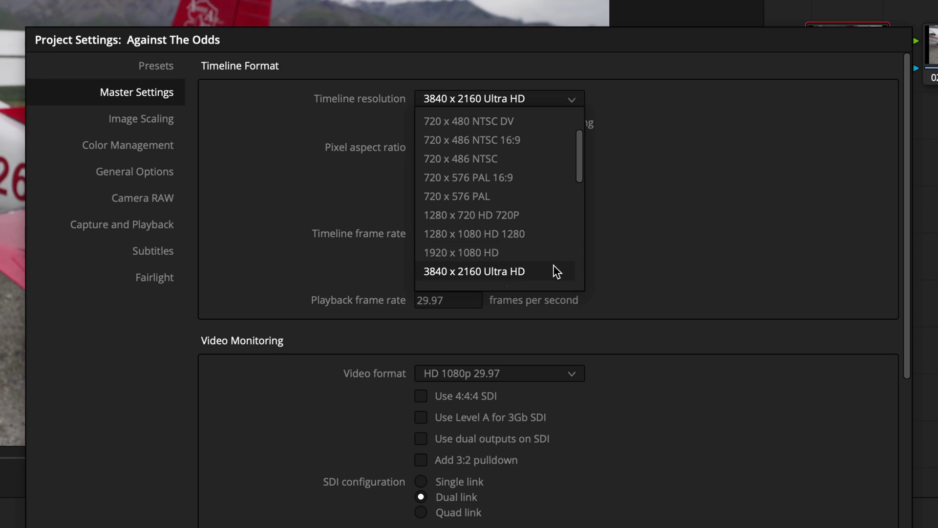
pyautogui.click(554, 265)
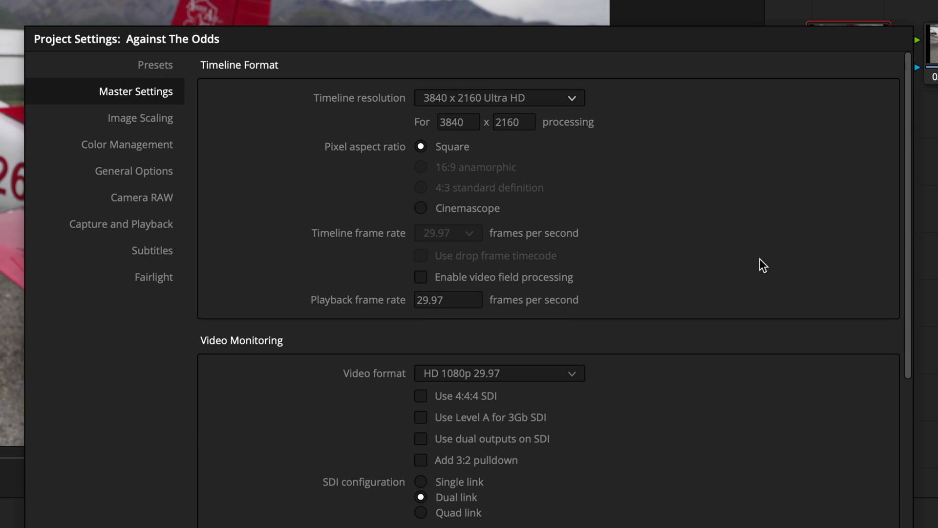
pyautogui.scroll(-10, 763, 265)
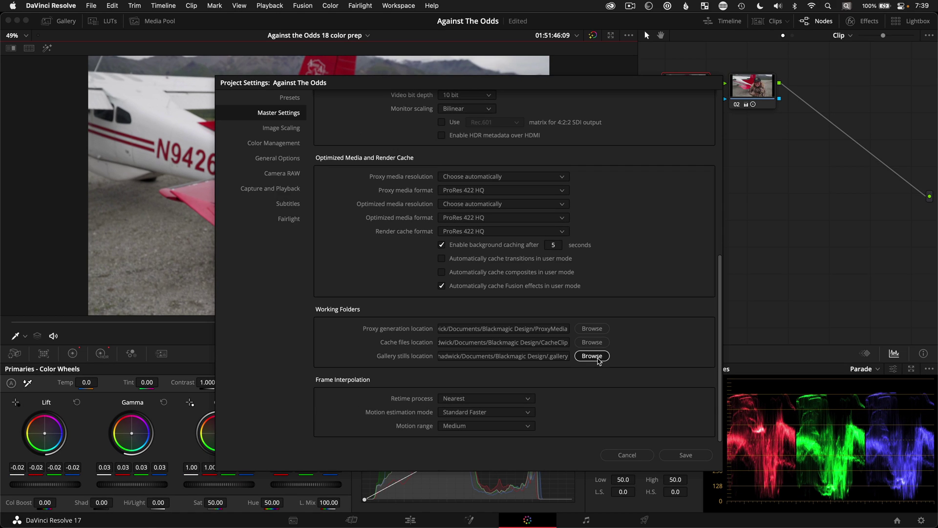
# Browse to the Gallery stills location under Working Folders to reveal it in Finder
pyautogui.click(658, 273)
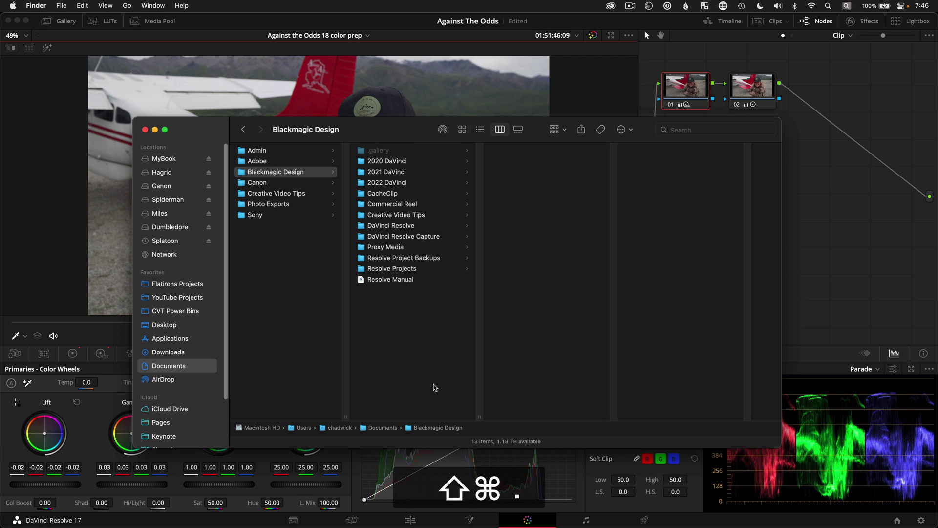
# List the .dpx stills inside a .gallery subfolder, then hide hidden files again
pyautogui.click(400, 152)
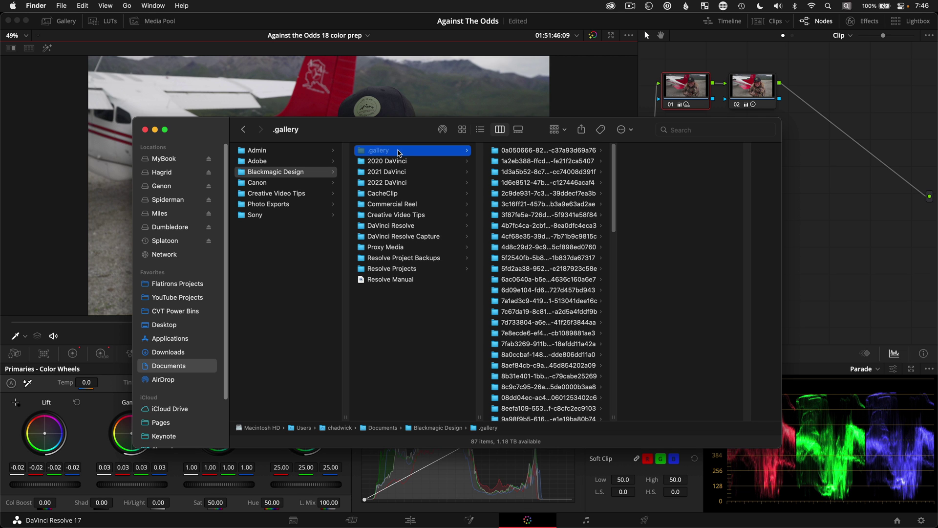
pyautogui.click(510, 169)
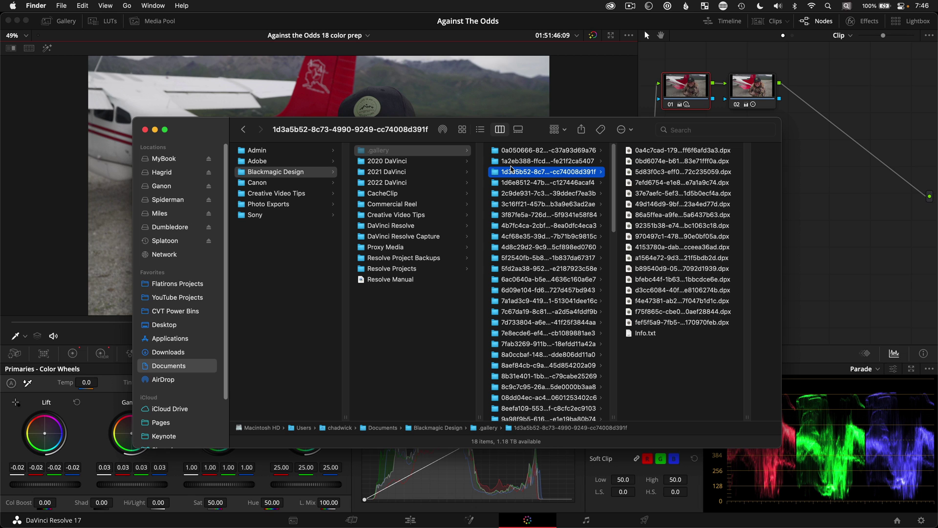
pyautogui.press('super+shift+period')
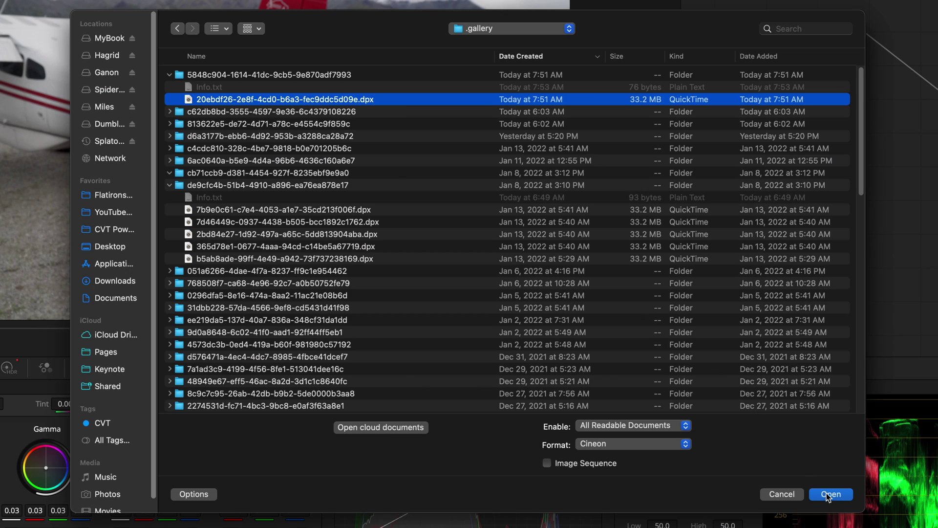
# Open the 3840 x 2160 .dpx still, then check Media Storage in DaVinci Resolve Preferences
pyautogui.click(830, 494)
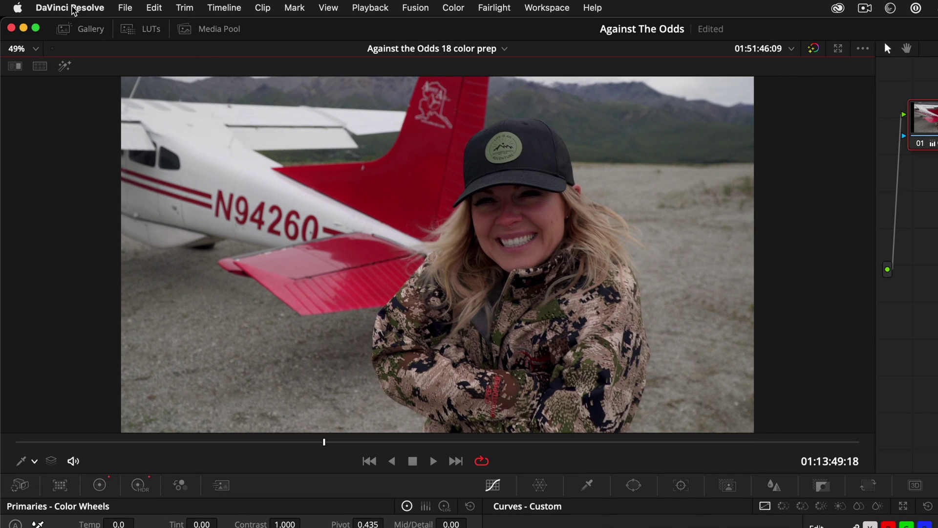
pyautogui.click(72, 8)
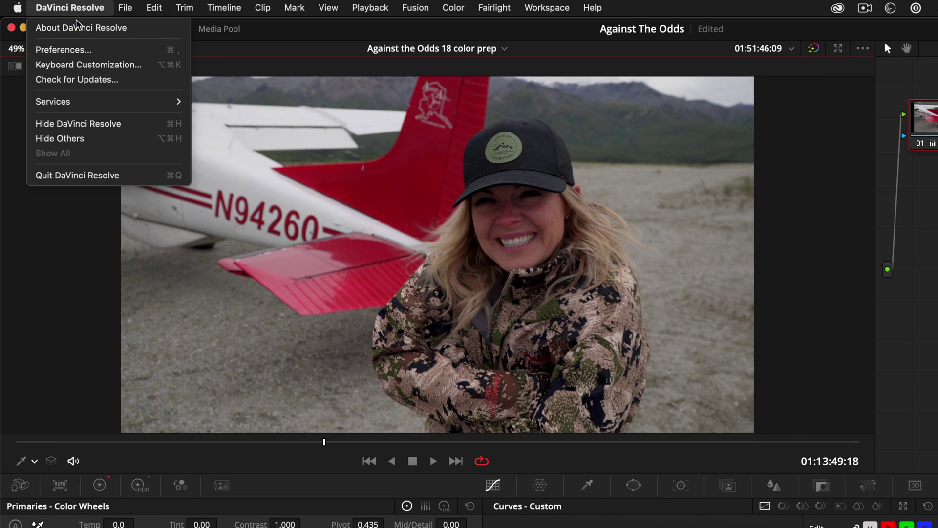
pyautogui.click(123, 53)
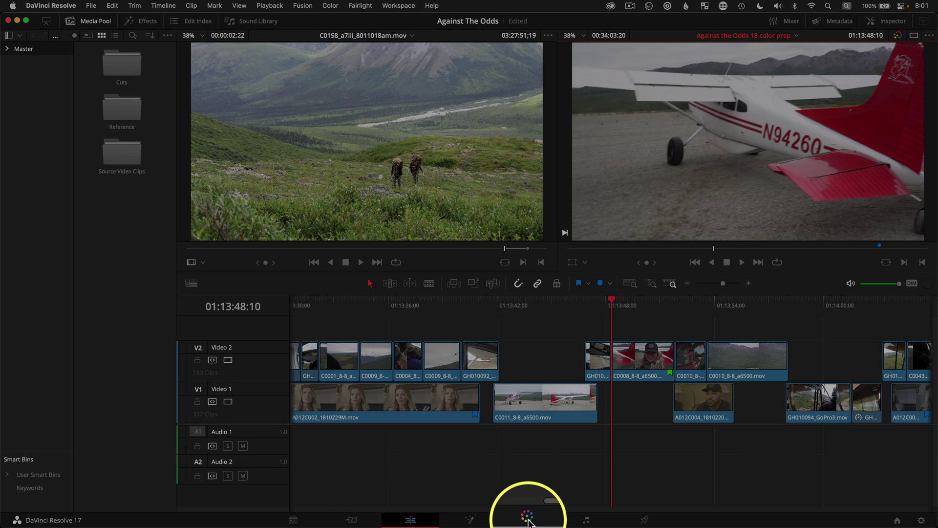
# Show the Color page with Clips and the Gallery, parked on the smiling woman at 01:13:49:27
pyautogui.click(528, 520)
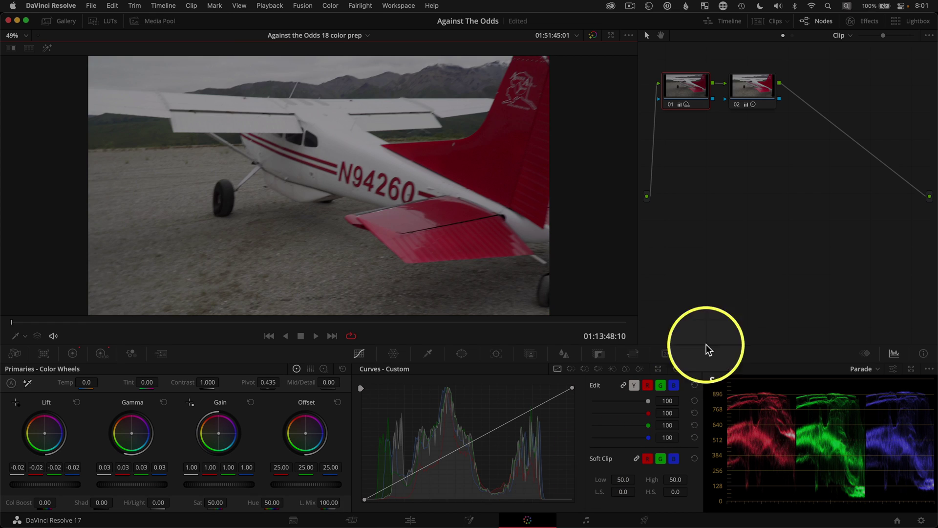
pyautogui.click(772, 21)
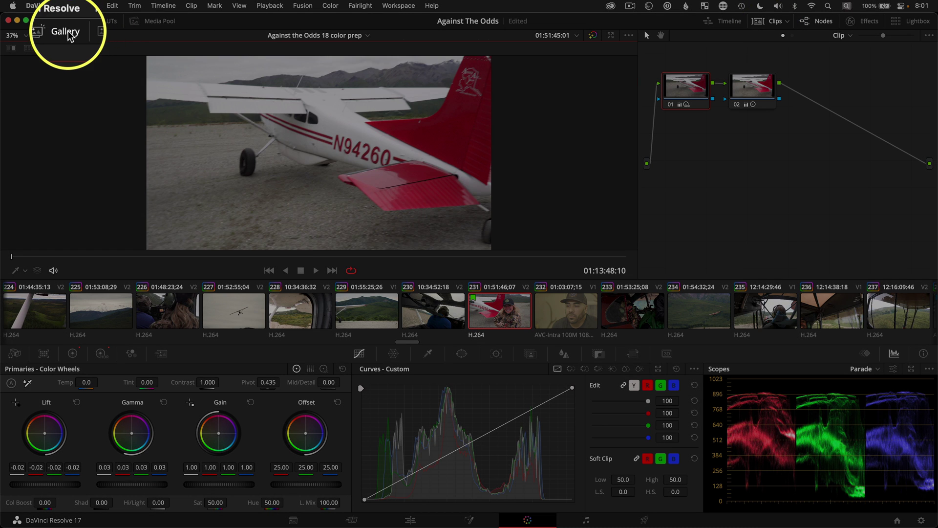
pyautogui.click(63, 21)
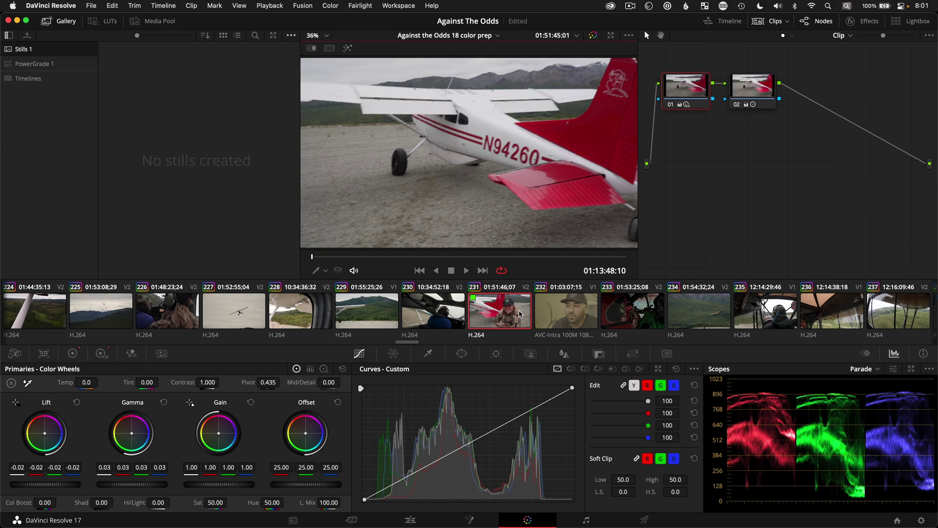
pyautogui.moveTo(319, 260); pyautogui.dragTo(453, 265)
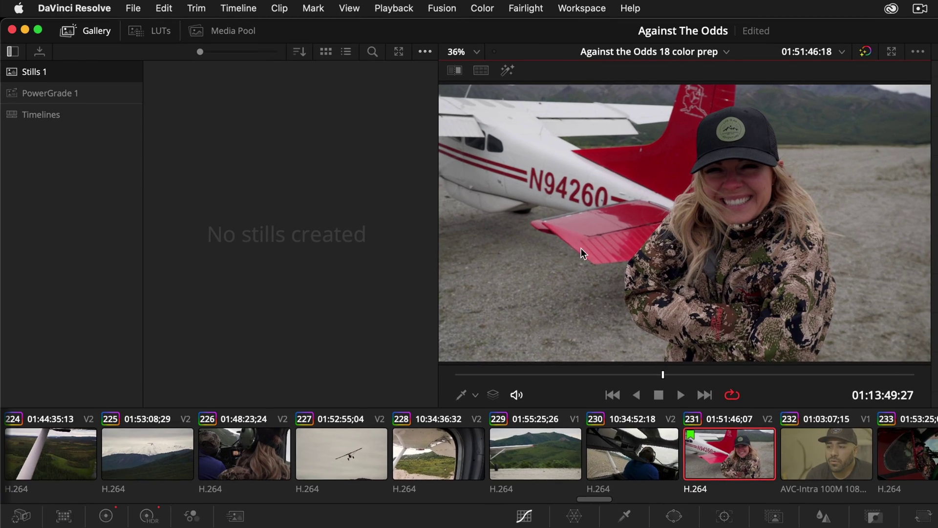
# Grab still 2.71.1 of the smiling woman by the plane into Stills 1
pyautogui.rightClick(390, 162)
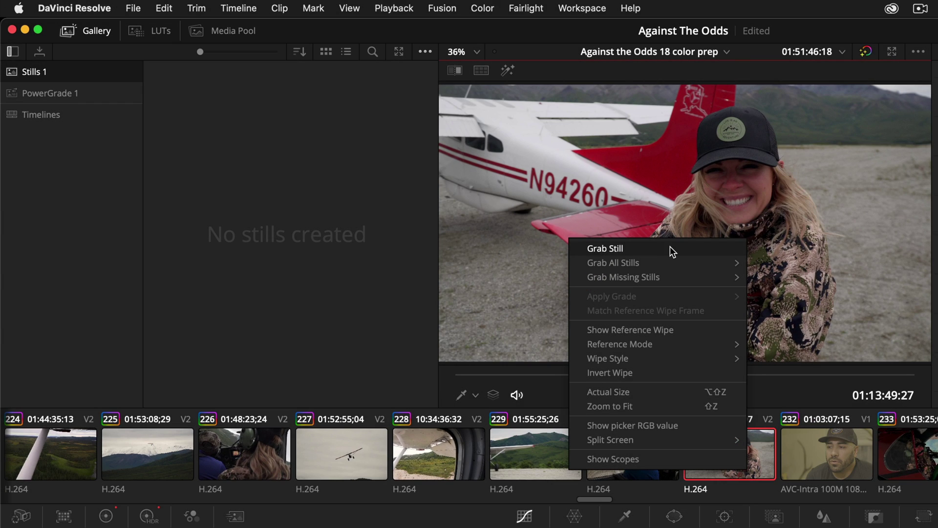
pyautogui.click(670, 249)
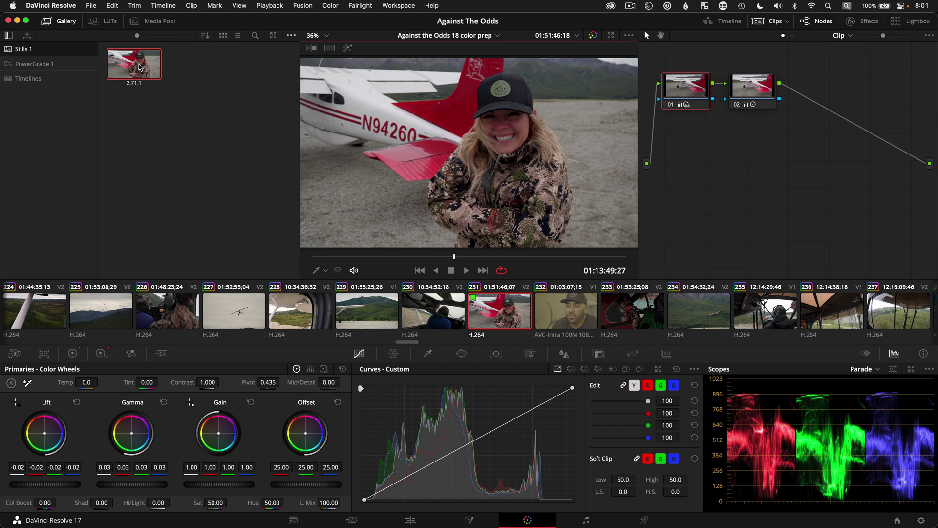
# Display the still's node graph, then export it to the Desktop as JPEG Files (*.jpg)
pyautogui.rightClick(140, 67)
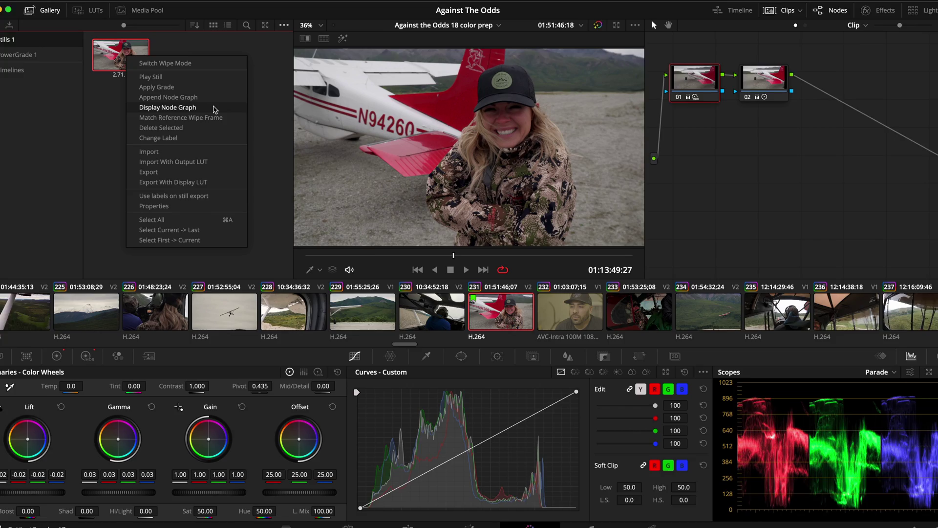
pyautogui.click(225, 116)
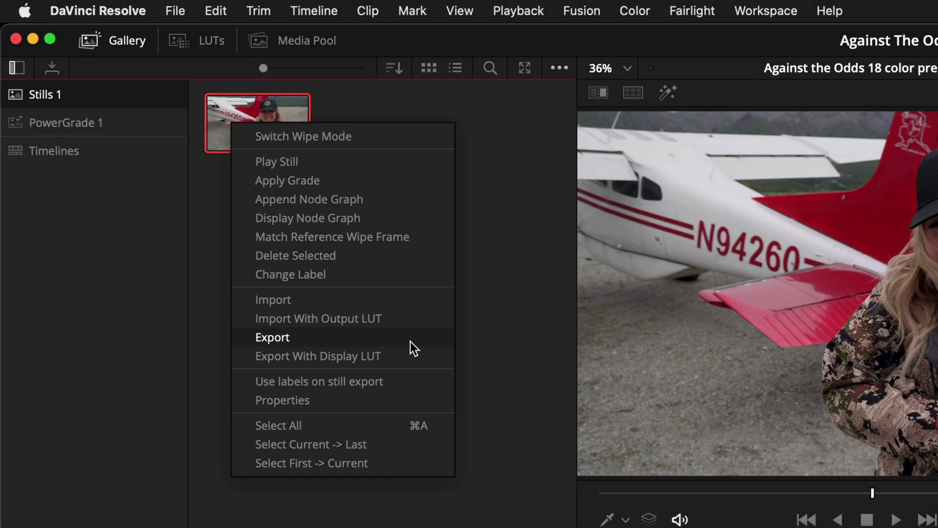
pyautogui.click(410, 341)
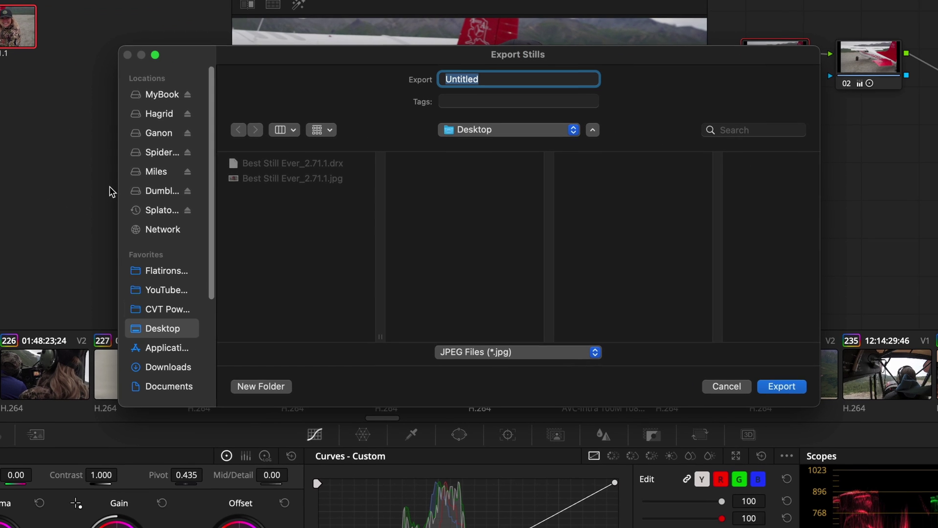
pyautogui.write('Best Still')
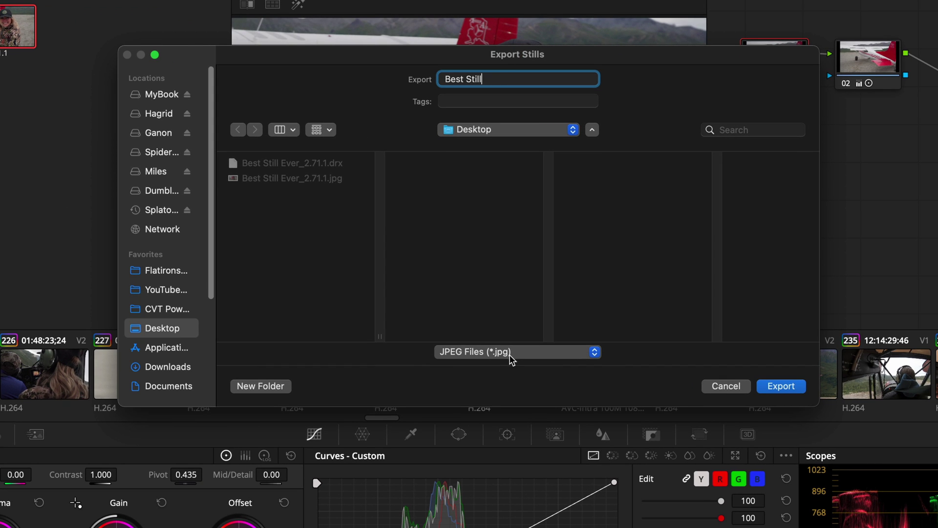
pyautogui.click(511, 358)
pyautogui.click(513, 355)
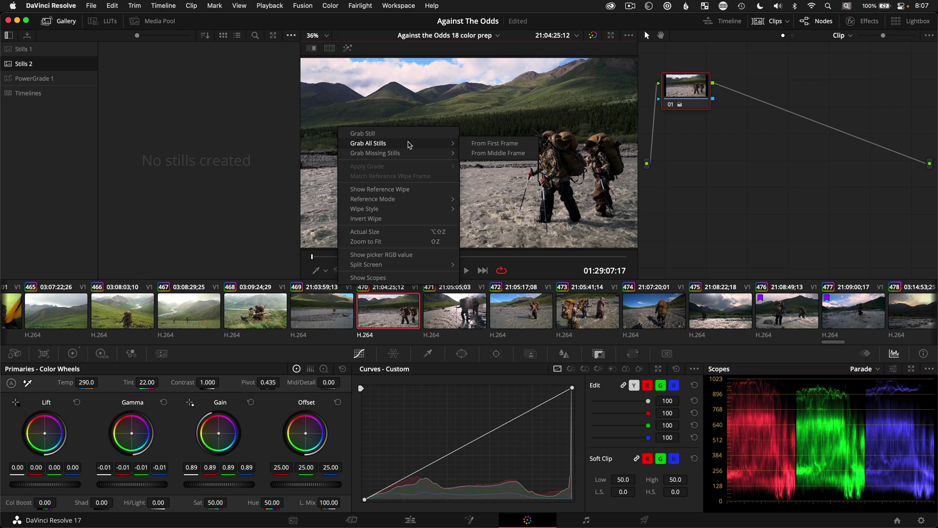
# Grab stills from the first frame of every timeline clip, then open a new still's options
pyautogui.click(502, 143)
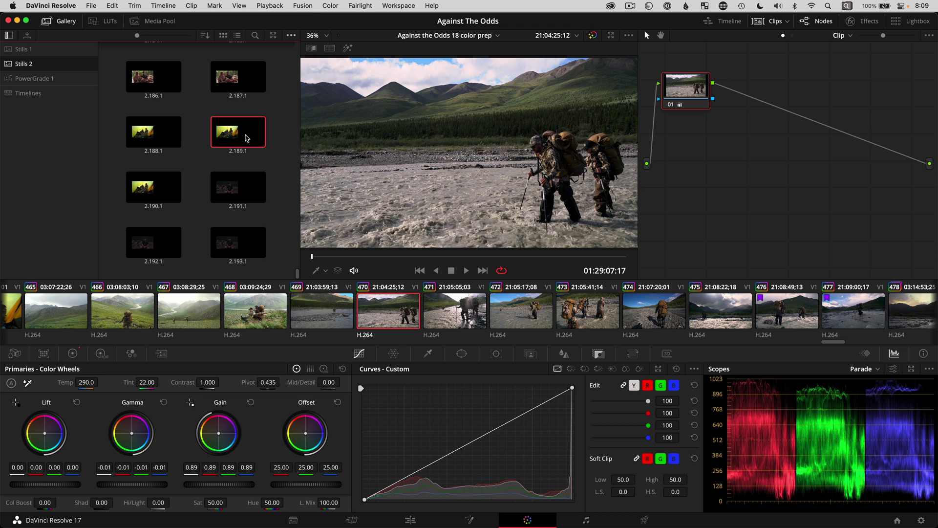
pyautogui.rightClick(246, 138)
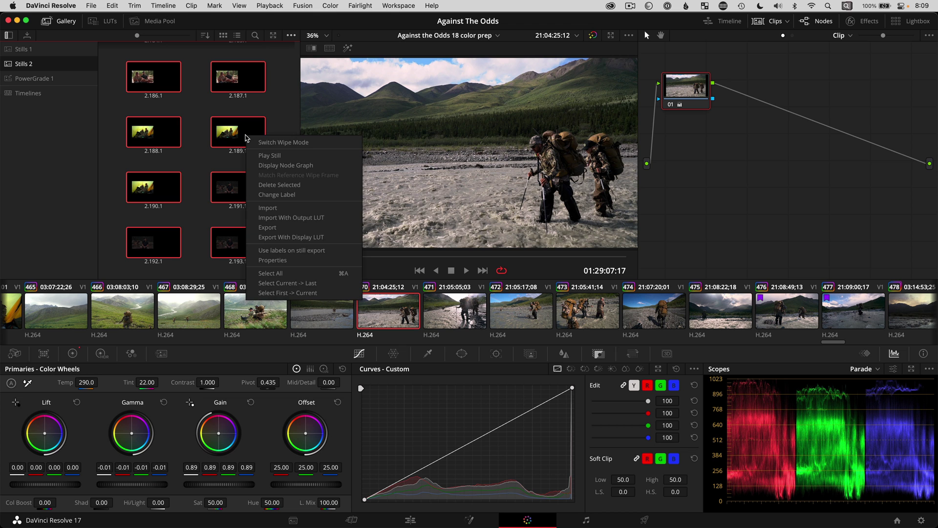
pyautogui.click(268, 227)
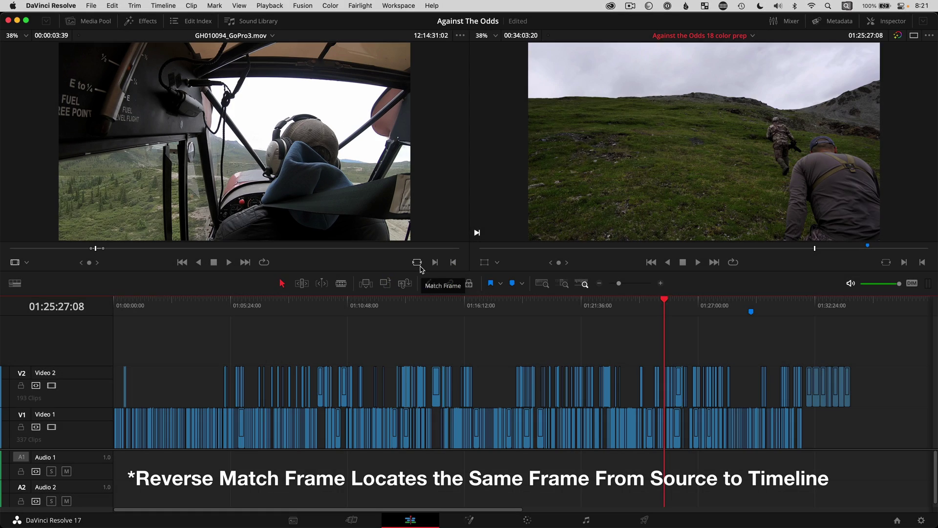
# Use Match Reference Wipe Frame on still 2.71.1 to reach clip 231 at 01:13:49:27
pyautogui.click(418, 264)
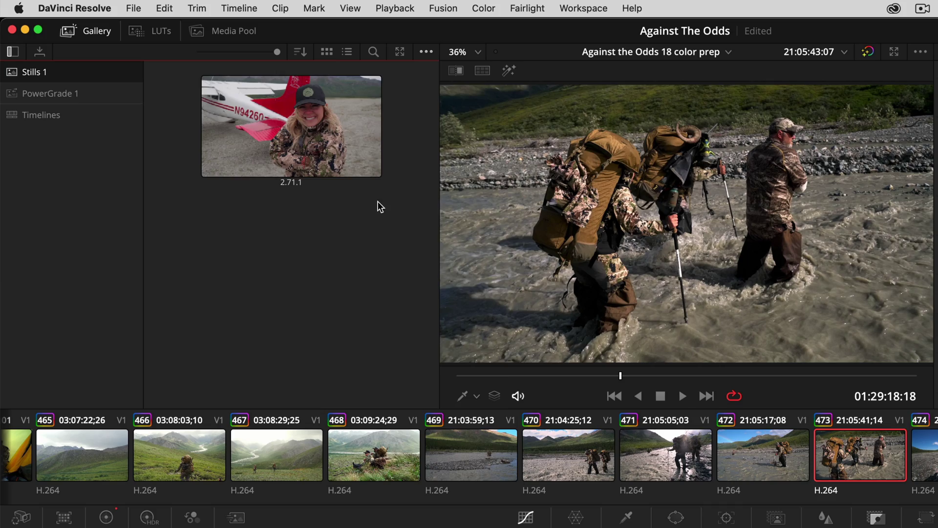
pyautogui.rightClick(339, 141)
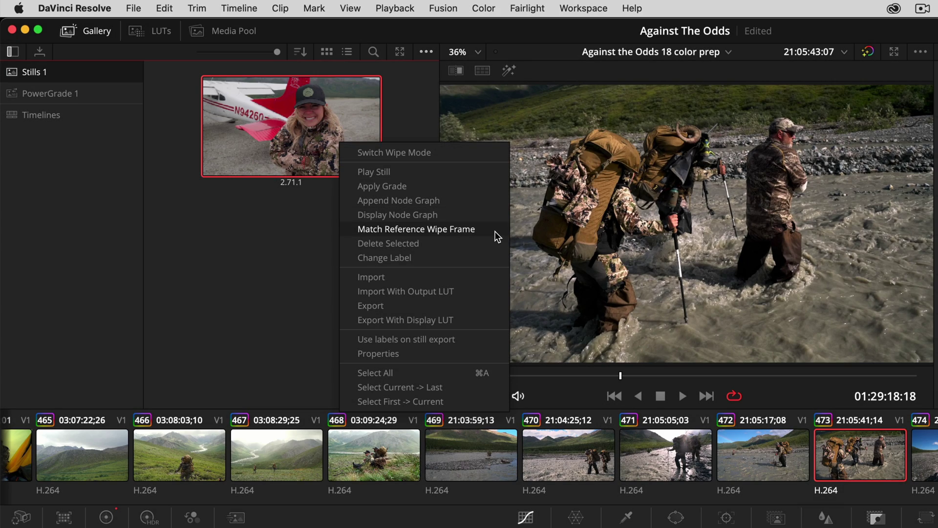
pyautogui.click(495, 231)
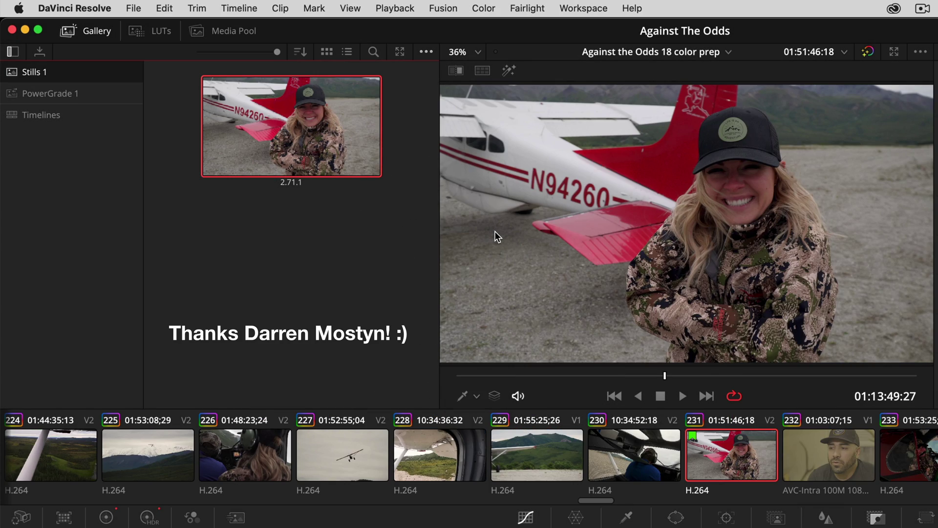